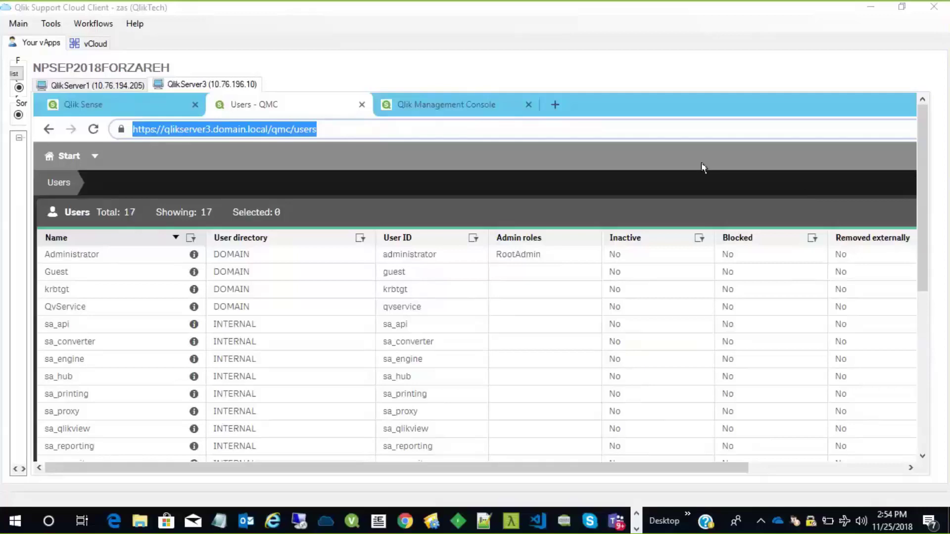
# Switch to the Qlik Management Console start page on qlikserver3
pyautogui.click(413, 106)
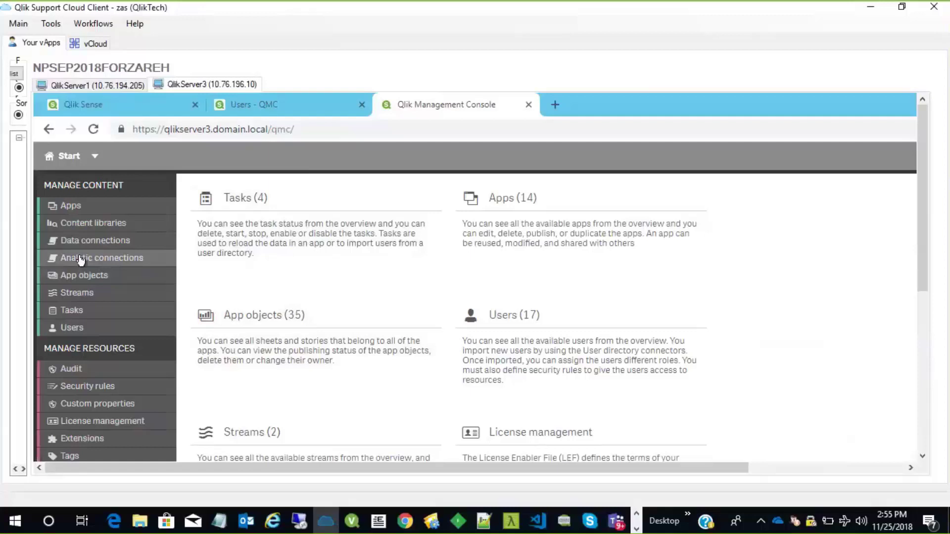
pyautogui.click(83, 389)
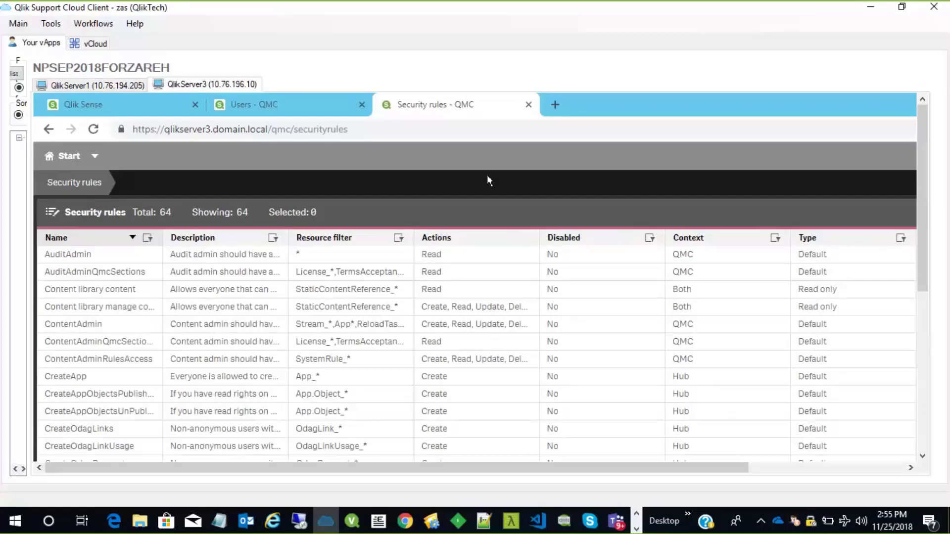
pyautogui.click(283, 101)
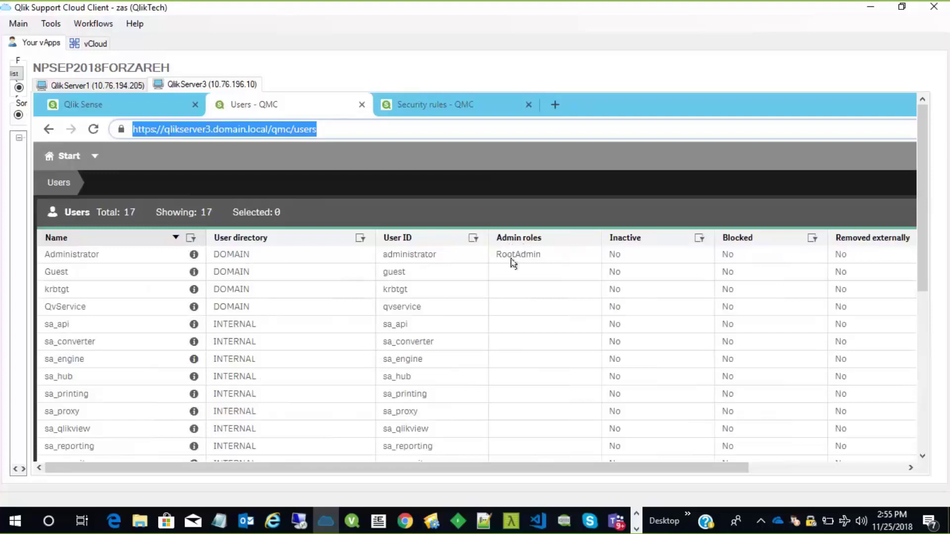
pyautogui.click(423, 108)
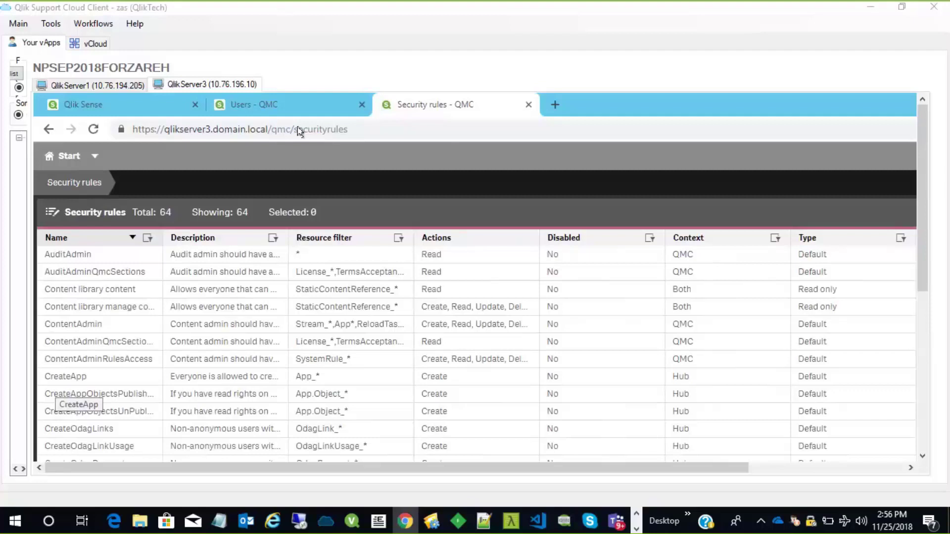
pyautogui.click(263, 106)
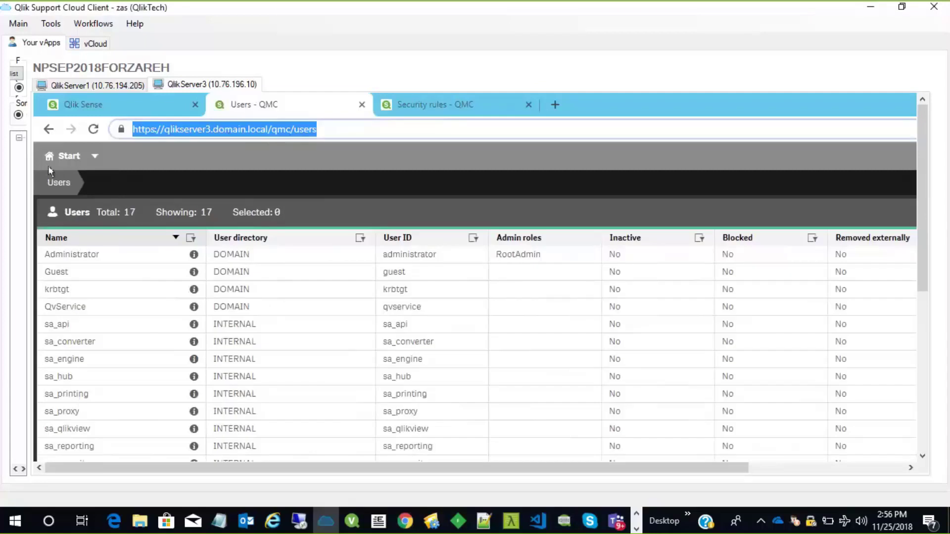
pyautogui.click(413, 104)
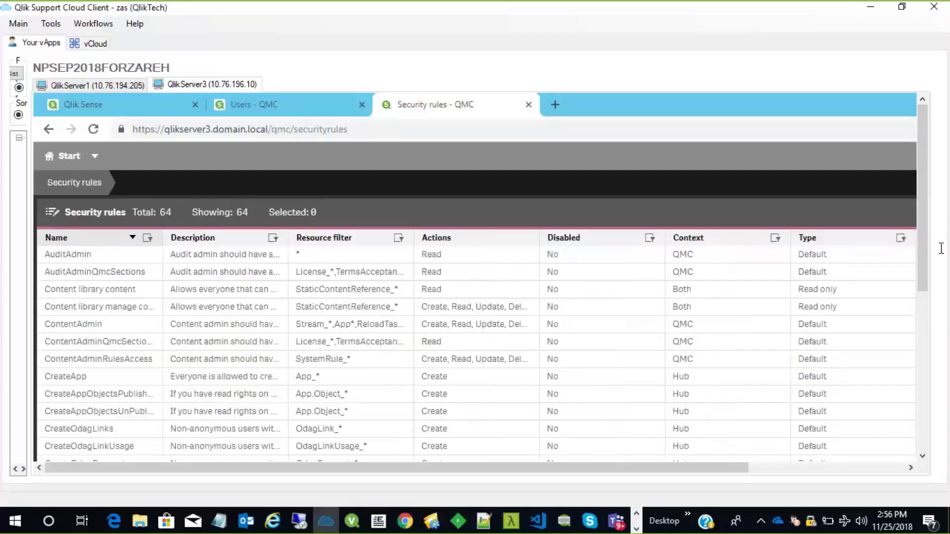
# Create a new security rule named T-SuperAdmin, described 'SuperAdmin for Troubleshooting Purpose'
pyautogui.moveTo(921, 245); pyautogui.dragTo(910, 418)
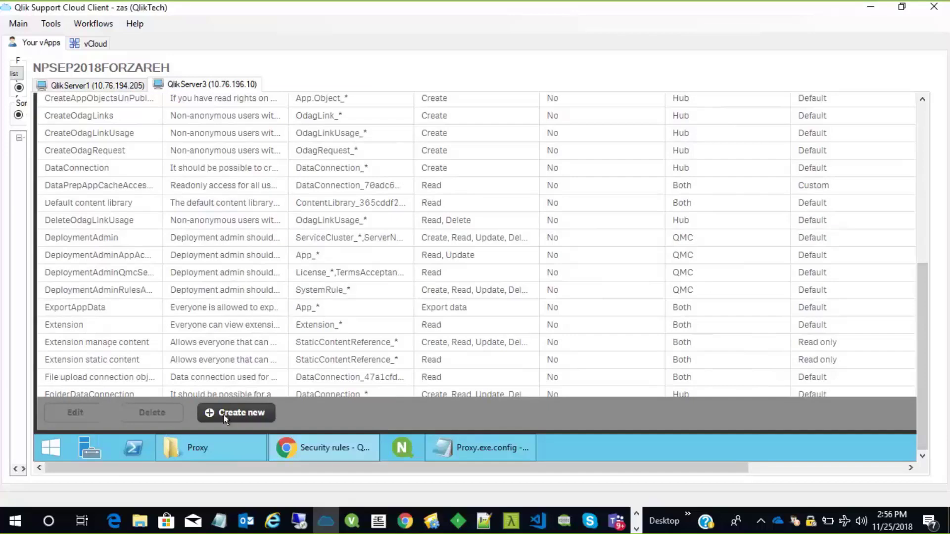
pyautogui.click(223, 415)
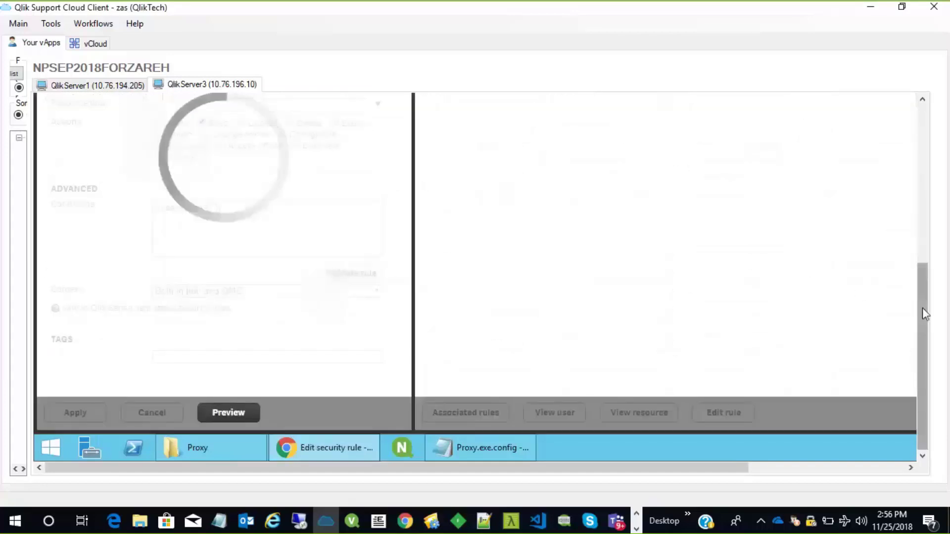
pyautogui.moveTo(922, 308); pyautogui.dragTo(922, 148)
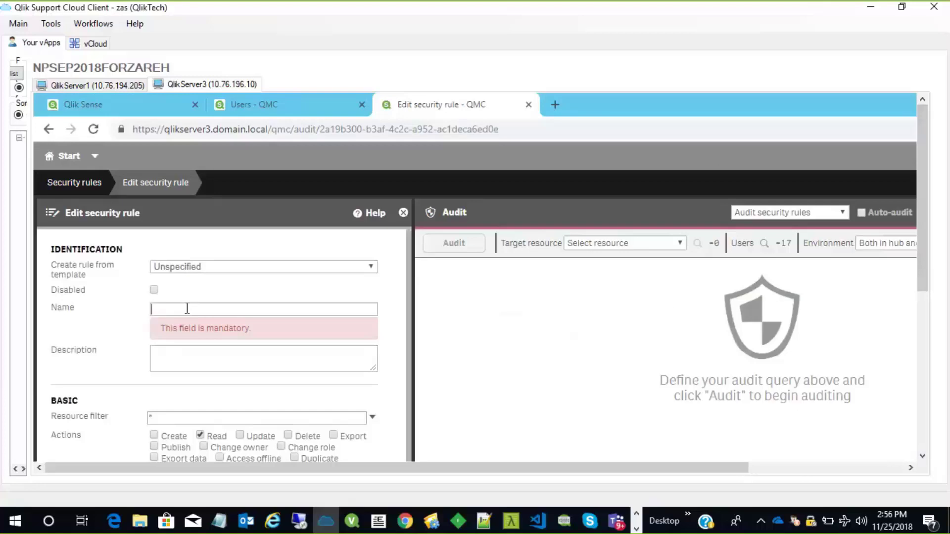
pyautogui.write('T-SuperAdmin')
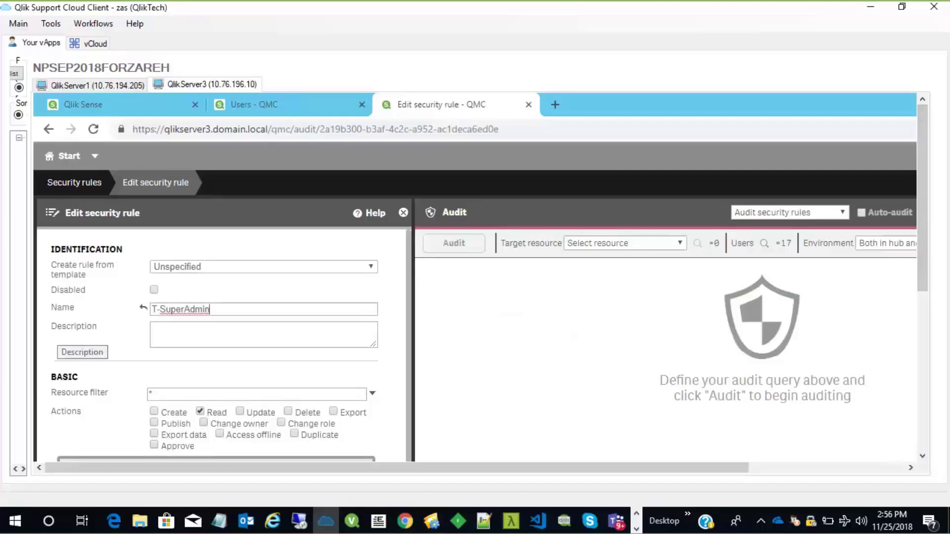
pyautogui.click(201, 335)
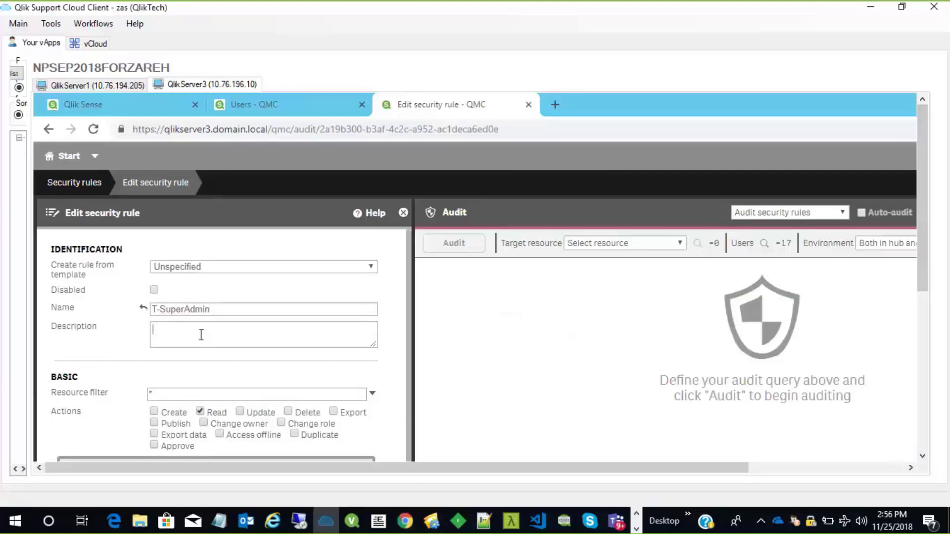
pyautogui.write('SuperAdmin for Troubleshooting Purpose')
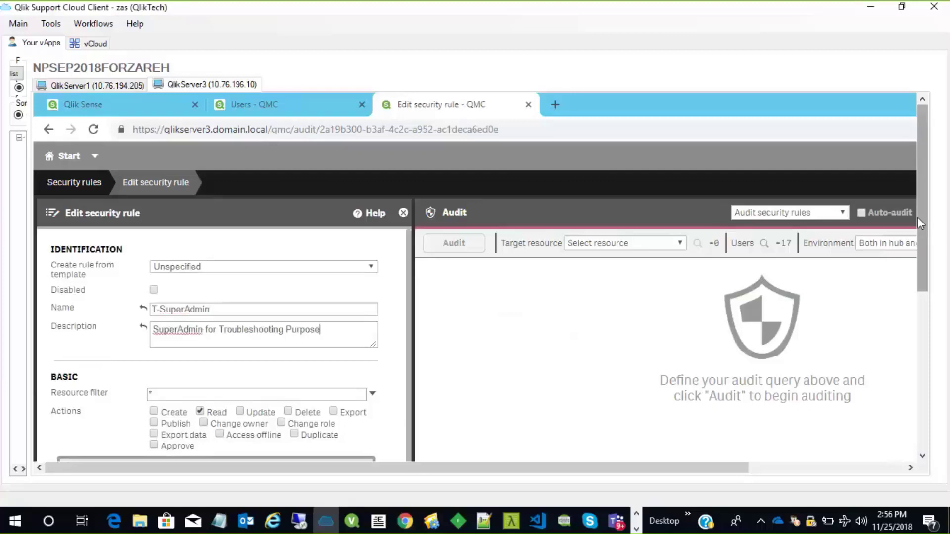
pyautogui.scroll(-2, 926, 271)
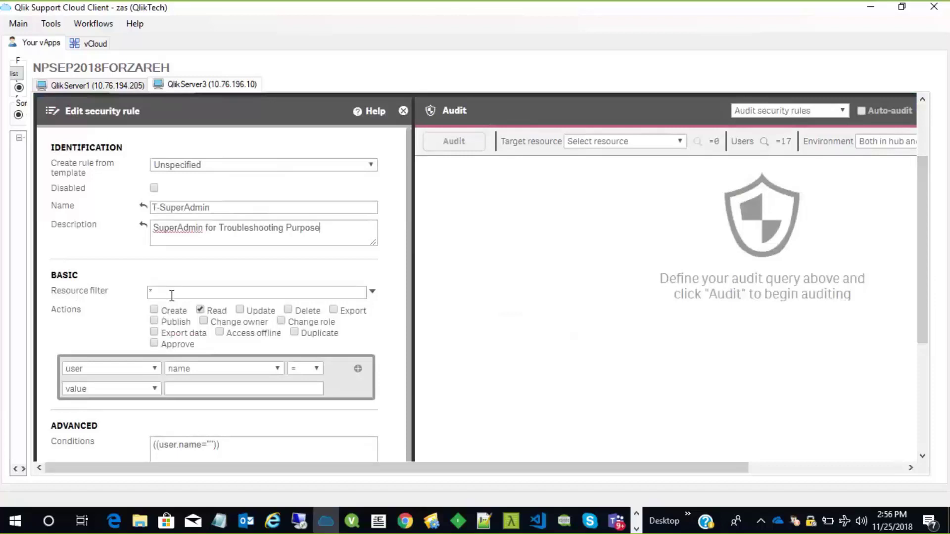
# Allow the Create, Update, Delete, Export, Change owner, Change role and Export data actions
pyautogui.click(154, 309)
pyautogui.click(240, 310)
pyautogui.click(288, 310)
pyautogui.click(333, 309)
pyautogui.click(204, 321)
pyautogui.click(280, 321)
pyautogui.click(154, 334)
# Set the rule condition to ((user.roles="T-SuperAdmin")) and apply the rule
pyautogui.scroll(-3, 912, 322)
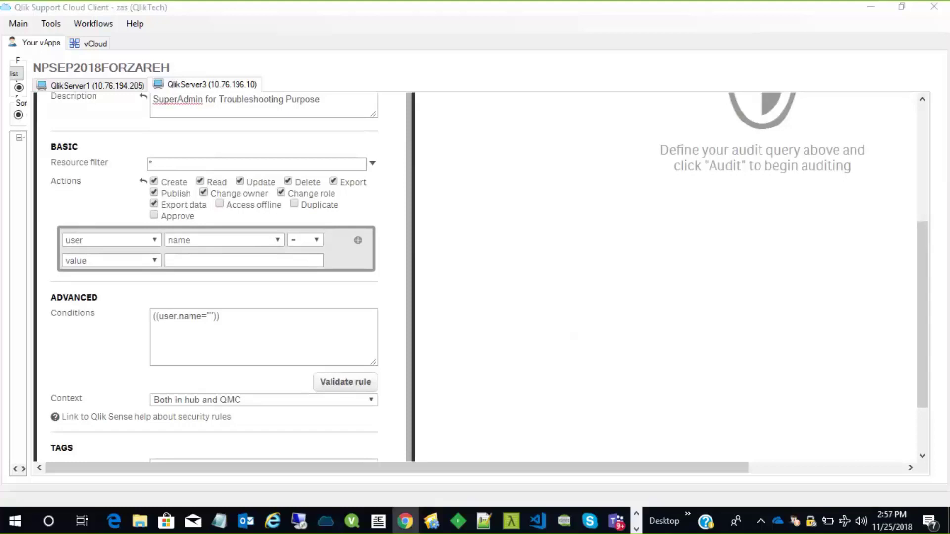
pyautogui.click(239, 316)
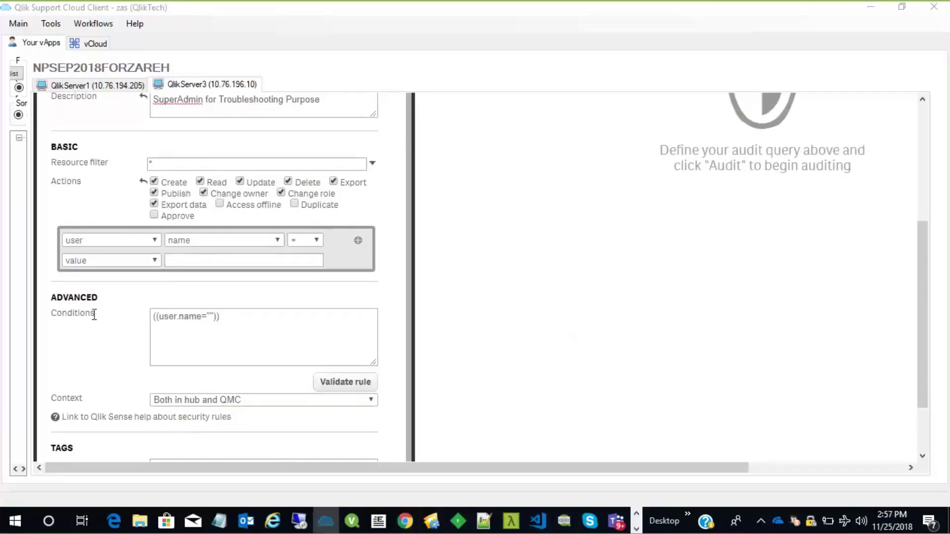
pyautogui.hotkey('ctrl', 'a')
pyautogui.write('((user.roles="T-SuperAdmin"))')
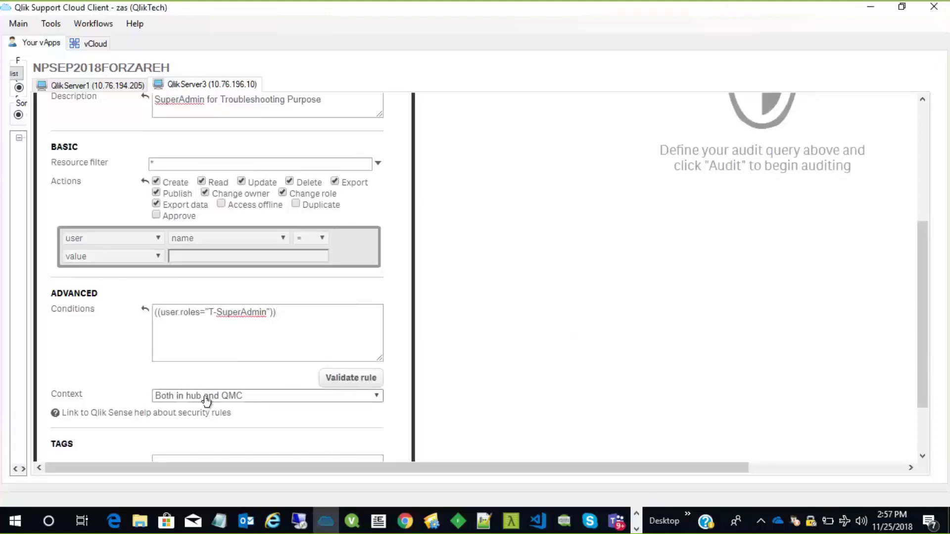
pyautogui.scroll(-3, 929, 360)
pyautogui.click(52, 414)
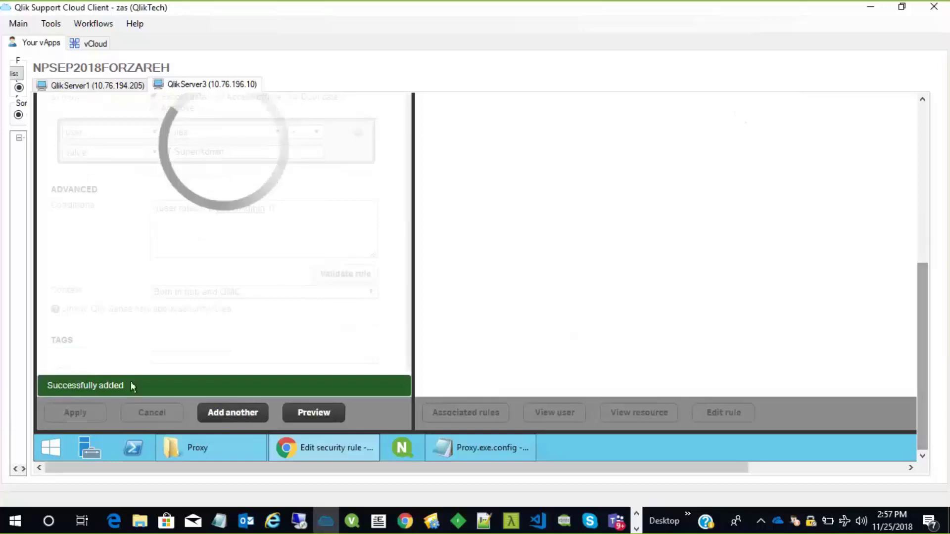
# Filter the security rules by name 't-super' to show T-SuperAdmin, then go to Users
pyautogui.scroll(5, 930, 297)
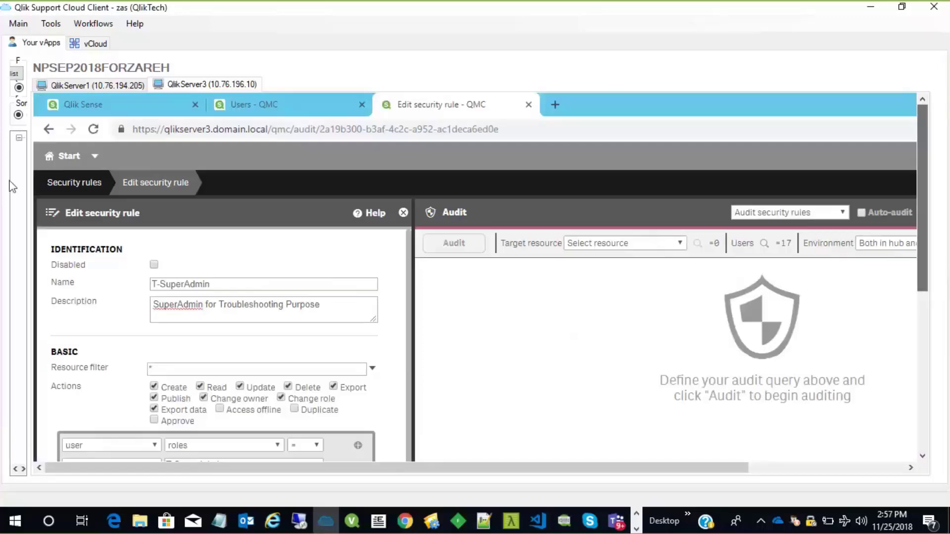
pyautogui.click(72, 187)
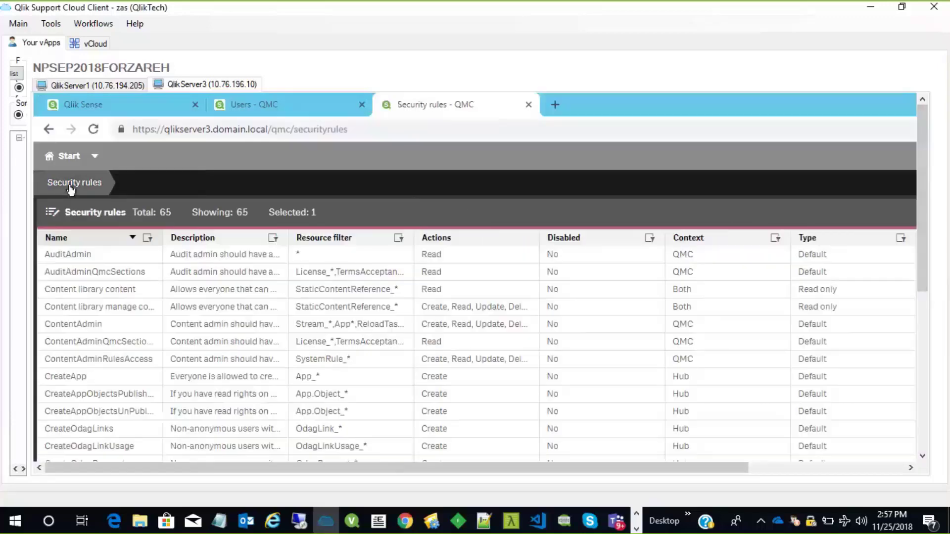
pyautogui.click(147, 238)
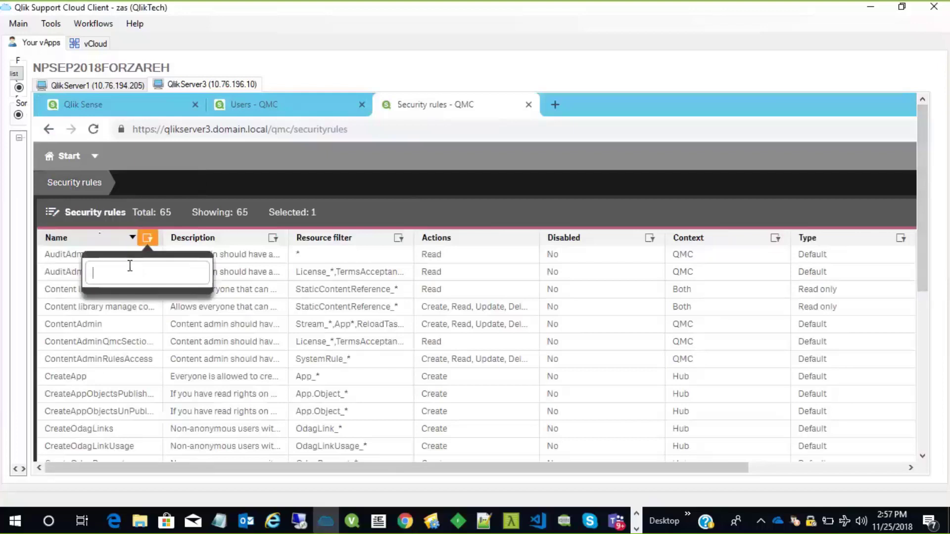
pyautogui.write('t-super')
pyautogui.click(52, 262)
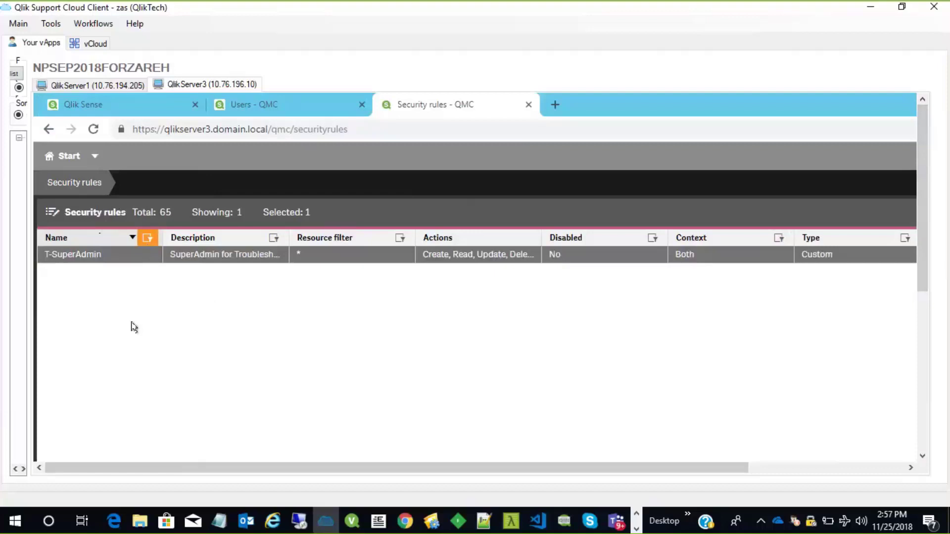
pyautogui.click(303, 104)
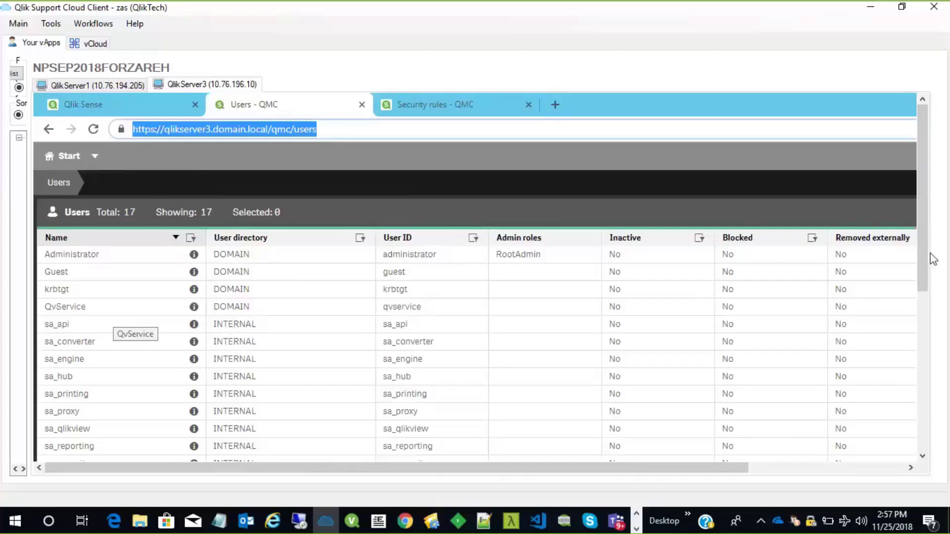
# Edit User1, add the T-SuperAdmin admin role, and apply the change
pyautogui.moveTo(919, 269); pyautogui.dragTo(92, 364)
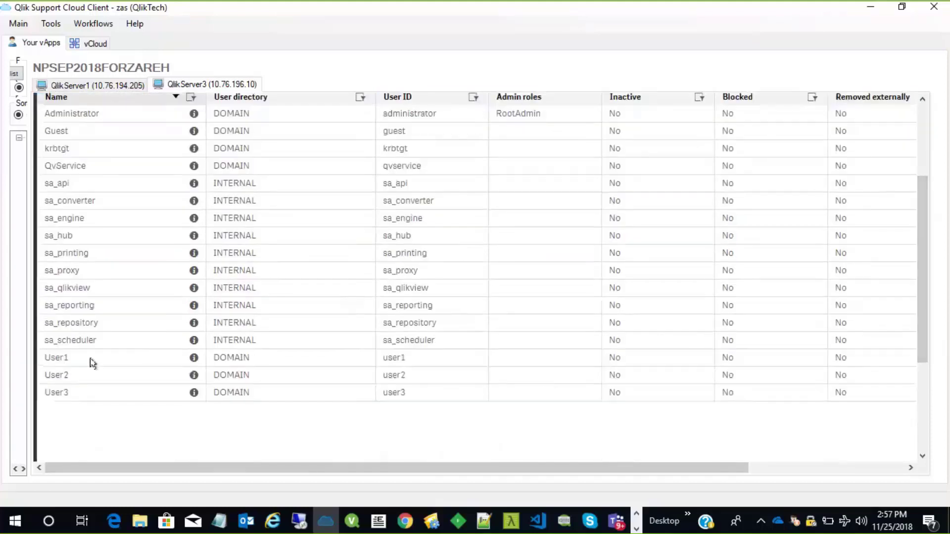
pyautogui.click(93, 363)
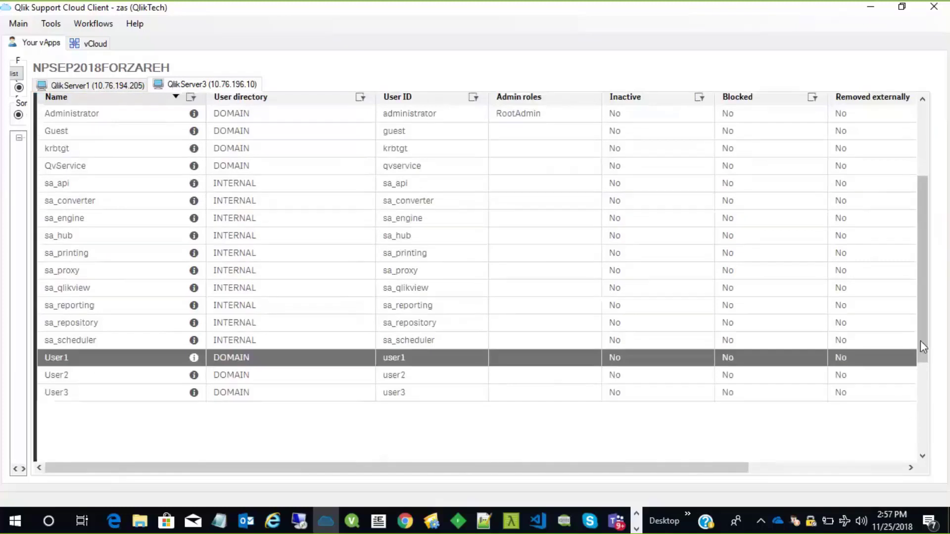
pyautogui.moveTo(920, 340); pyautogui.dragTo(919, 425)
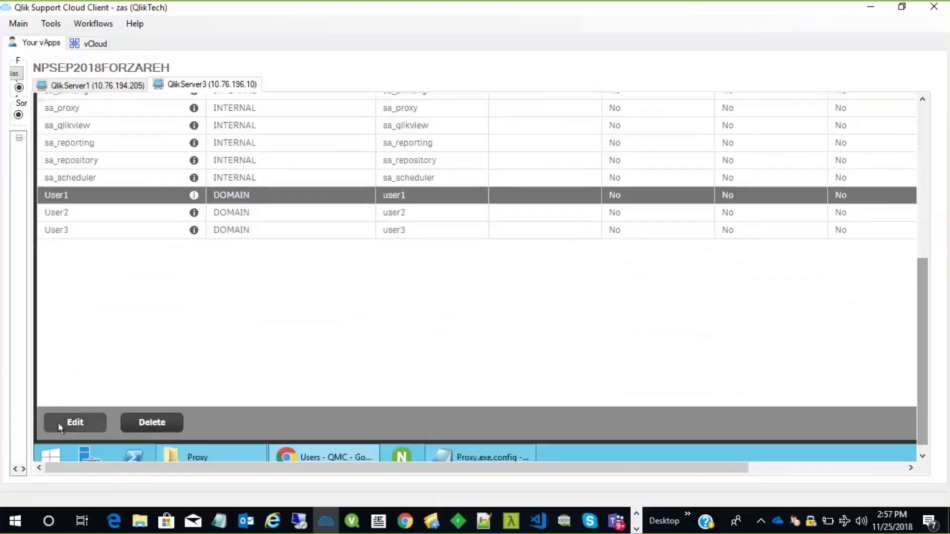
pyautogui.click(74, 423)
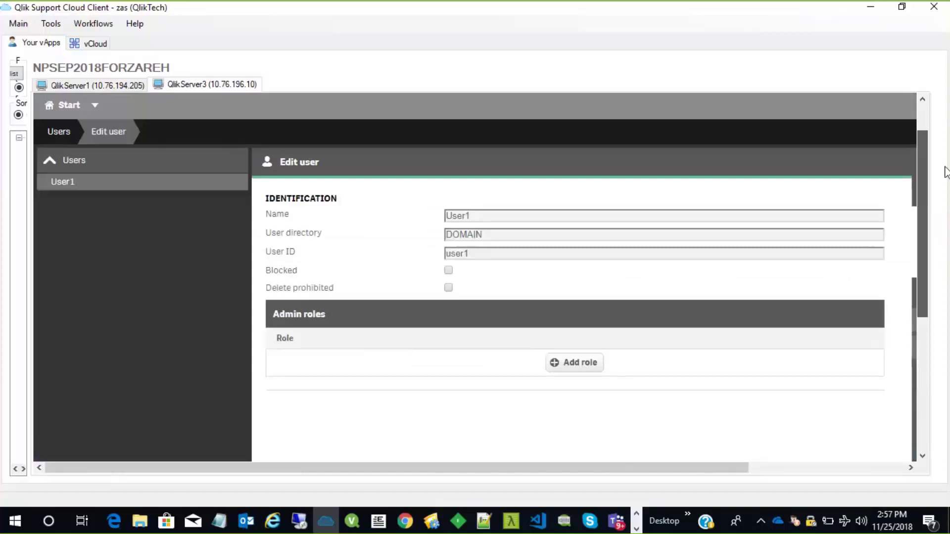
pyautogui.click(566, 363)
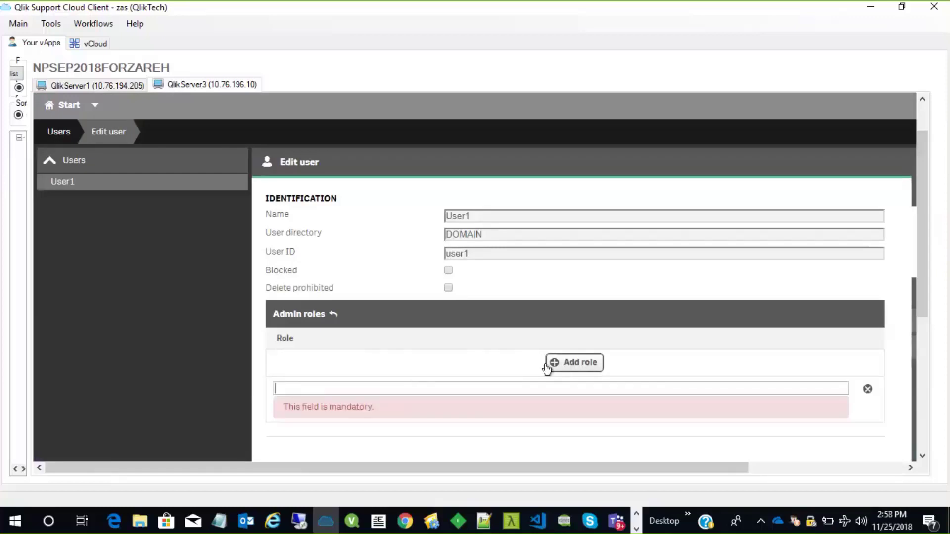
pyautogui.click(816, 388)
pyautogui.moveTo(926, 303); pyautogui.dragTo(924, 371)
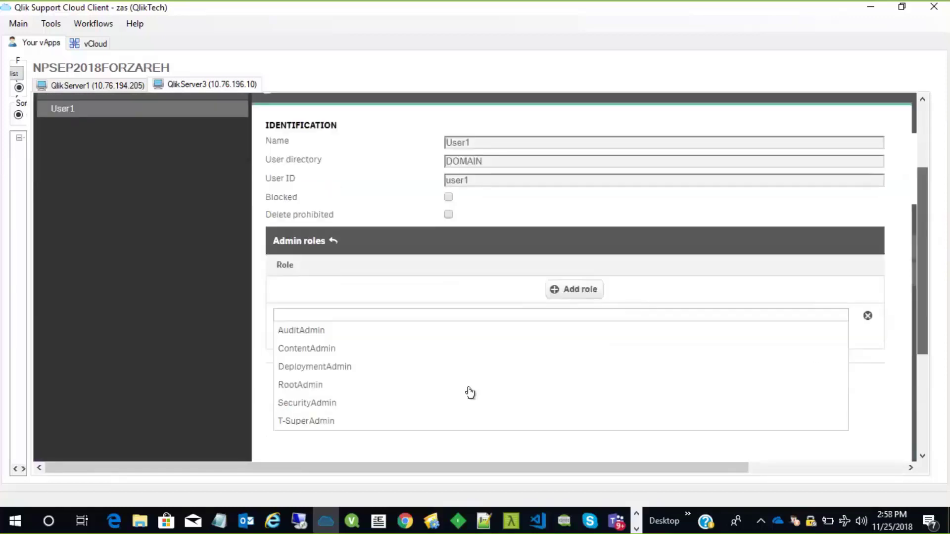
pyautogui.click(400, 418)
pyautogui.moveTo(923, 289); pyautogui.dragTo(922, 376)
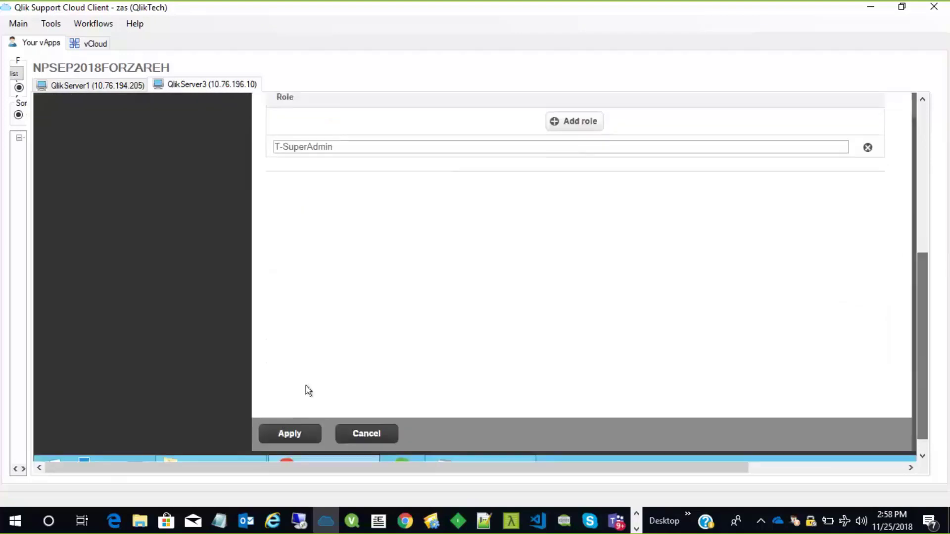
pyautogui.click(280, 432)
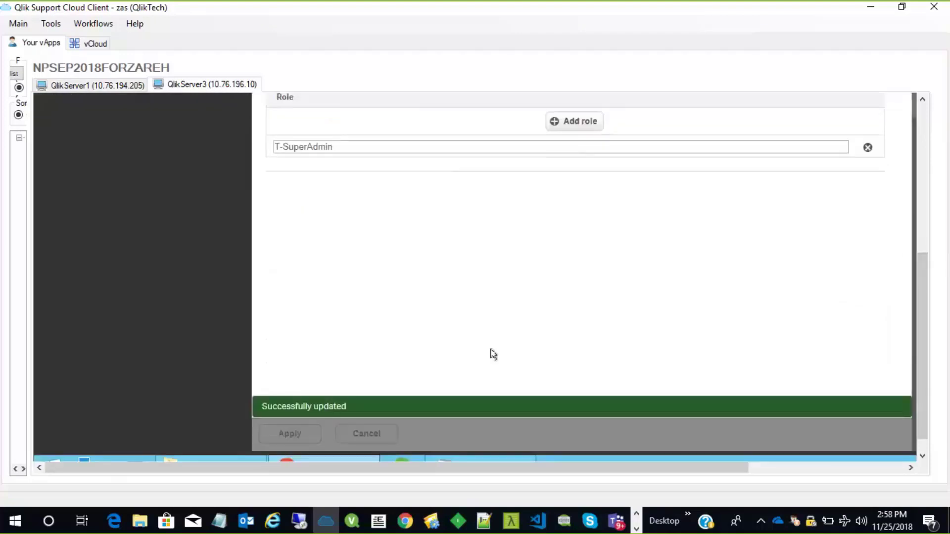
pyautogui.moveTo(924, 337); pyautogui.dragTo(941, 210)
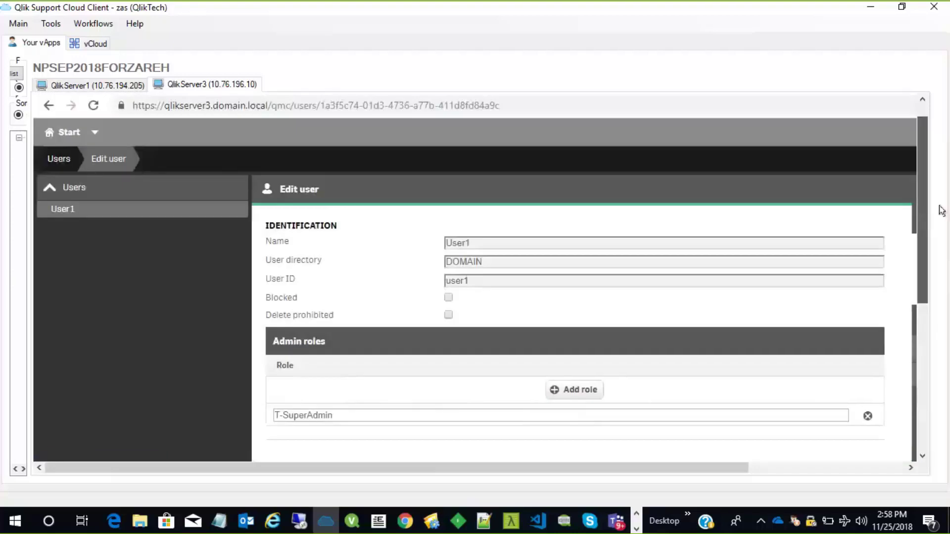
# Return to the Users list and check User1's Admin roles column shows T-SuperAdmin
pyautogui.click(54, 158)
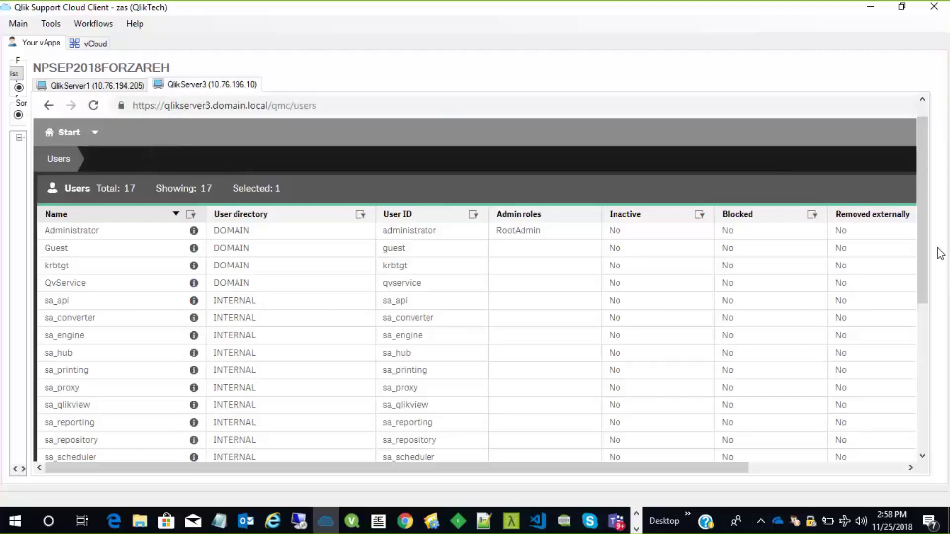
pyautogui.moveTo(924, 271); pyautogui.dragTo(925, 348)
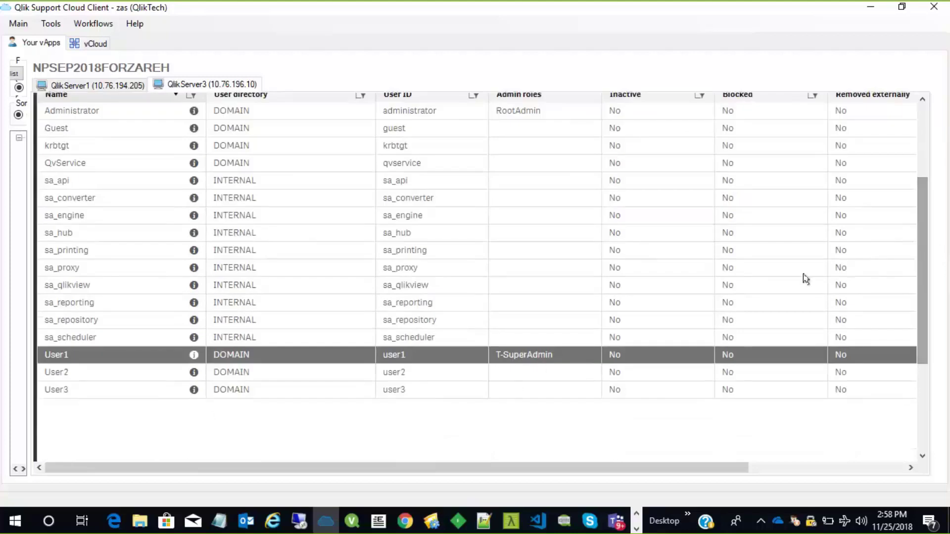
pyautogui.scroll(5, 915, 228)
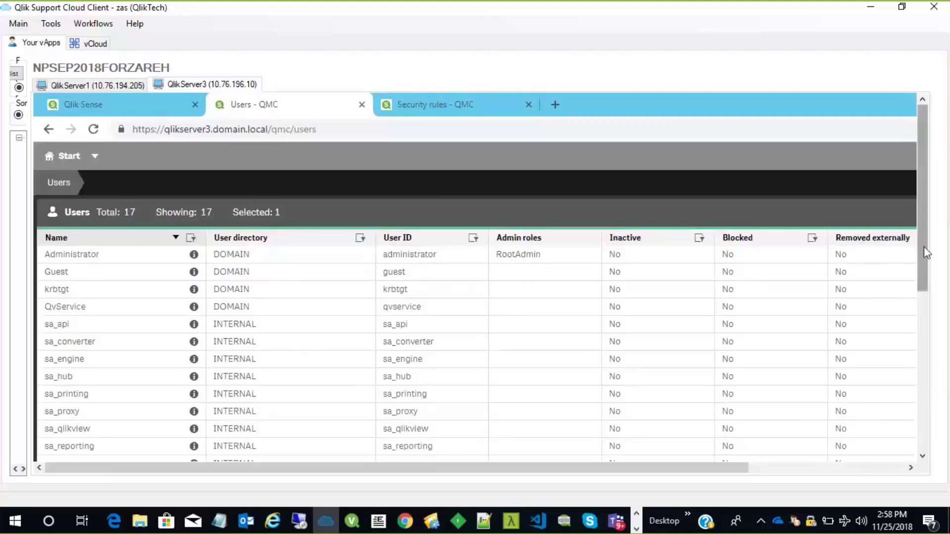
pyautogui.moveTo(926, 253); pyautogui.dragTo(923, 291)
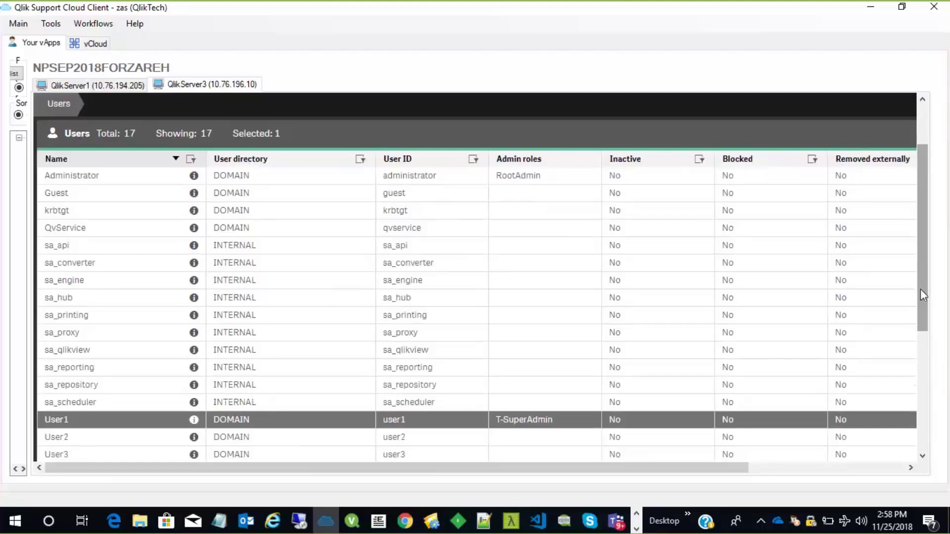
pyautogui.moveTo(921, 283)
pyautogui.mouseDown()
pyautogui.moveTo(933, 327)
pyautogui.moveTo(939, 286)
pyautogui.mouseUp()
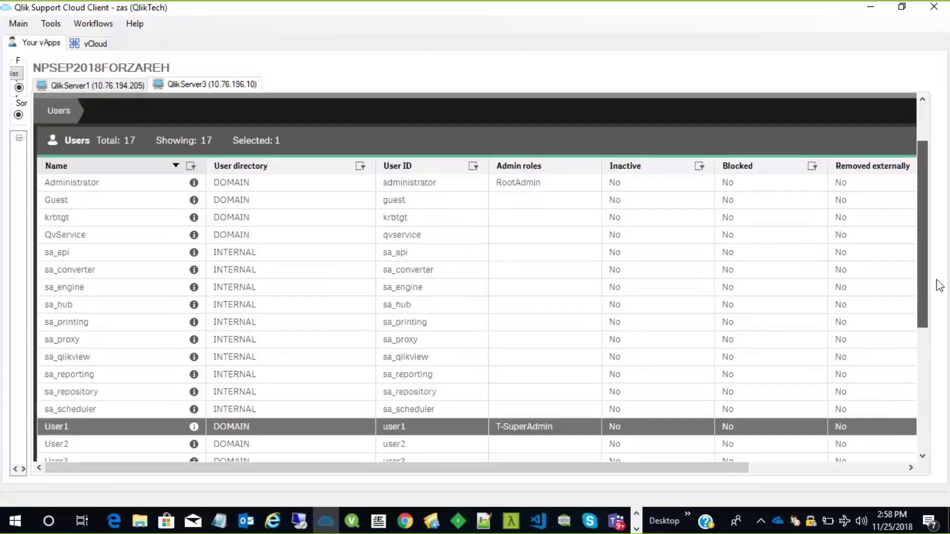